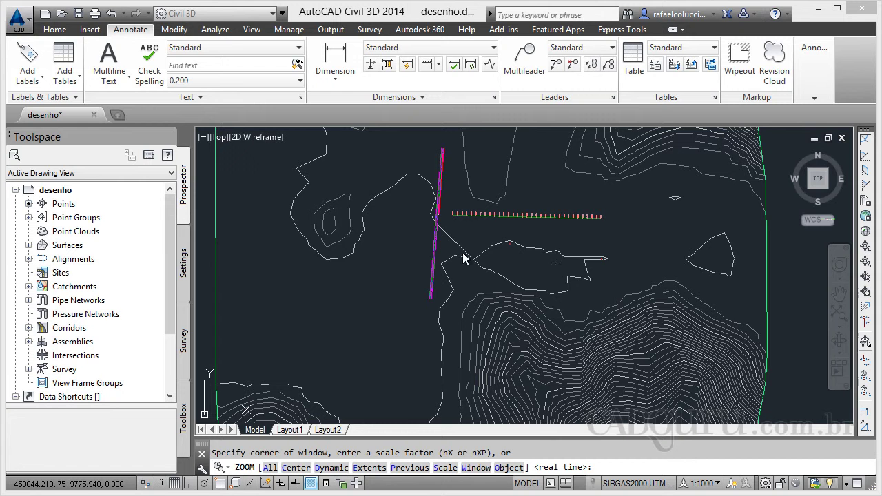
Step: Zoom and pan to frame the contour surface, station labels and both alignments
scroll(527, 217, up, 3)
scroll(526, 217, up, 4)
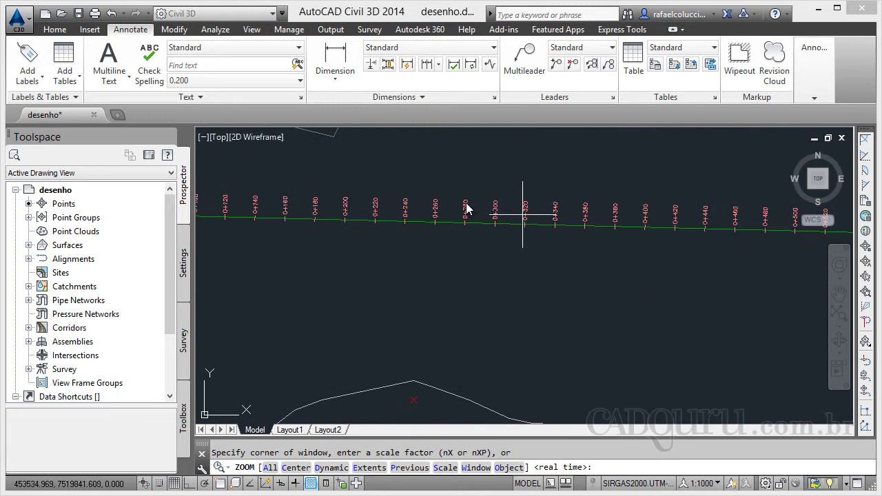
scroll(476, 262, down, 2)
scroll(480, 266, down, 5)
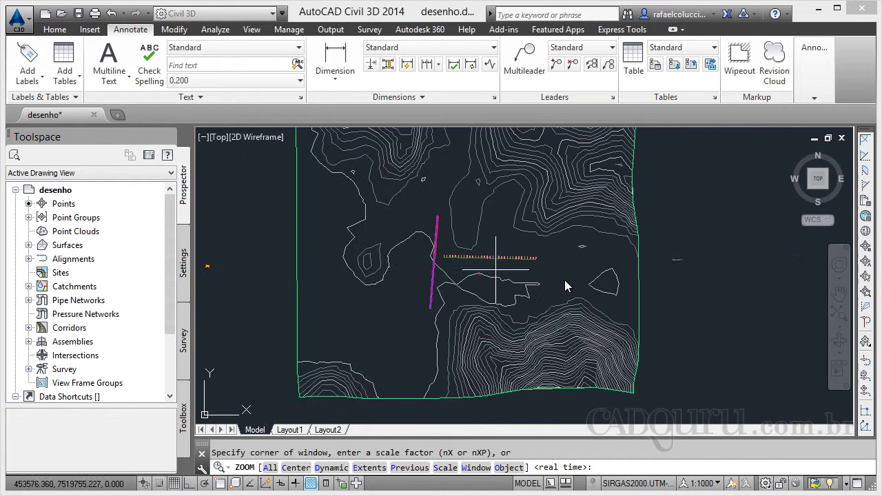
scroll(694, 260, down, 4)
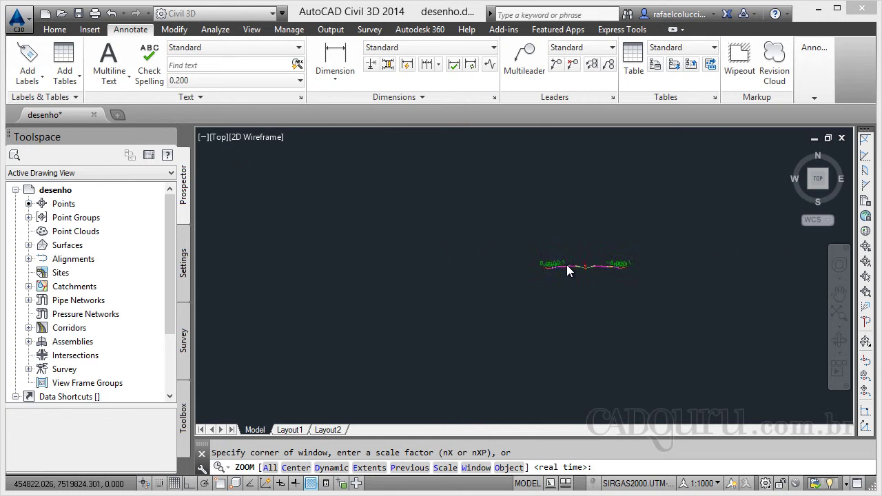
scroll(566, 265, up, 2)
scroll(483, 283, up, 3)
scroll(412, 297, down, 4)
mouse_move(413, 297)
middle_down()
mouse_move(359, 300)
mouse_move(524, 303)
middle_up()
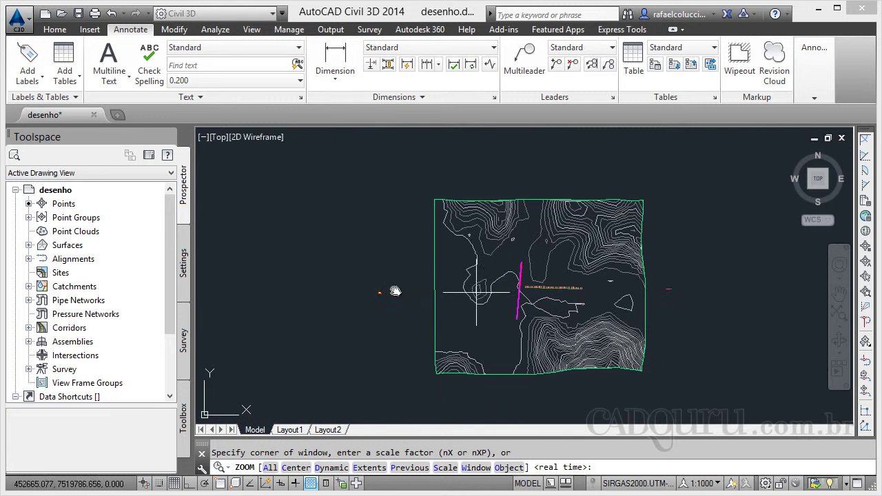
scroll(369, 301, up, 2)
scroll(404, 266, up, 5)
scroll(484, 293, down, 4)
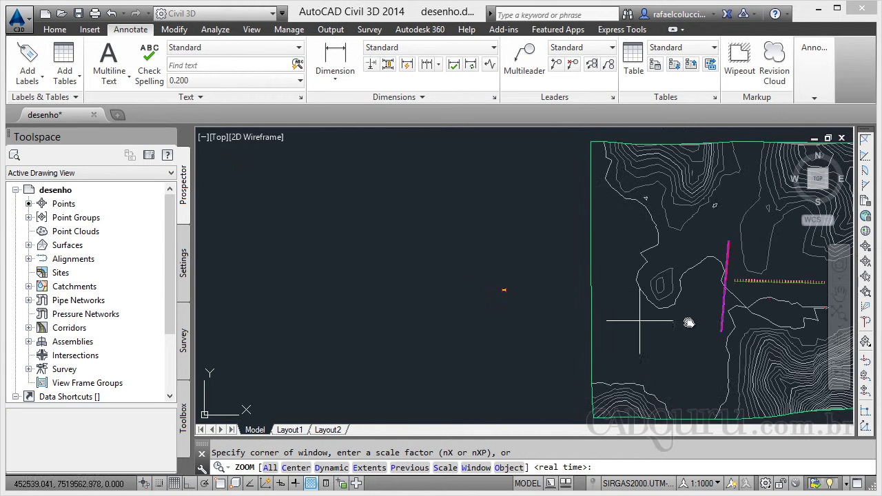
middle_drag(547, 301, 533, 295)
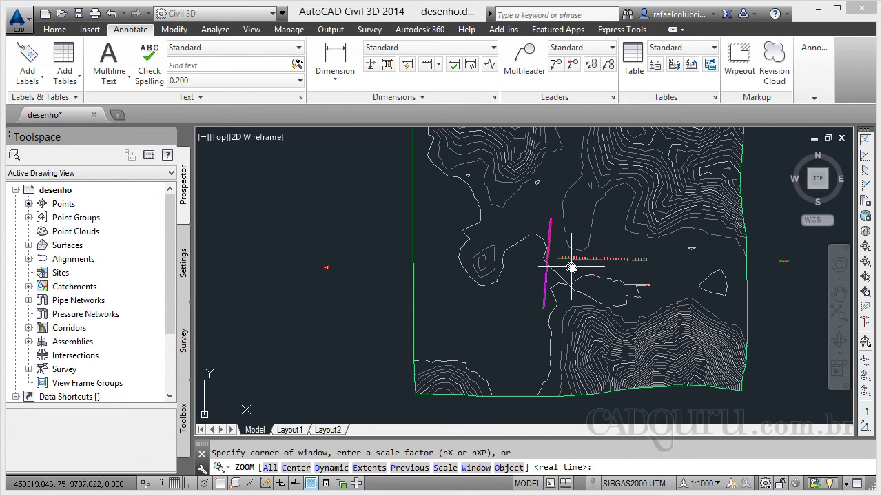
scroll(565, 258, up, 2)
scroll(572, 264, up, 2)
scroll(508, 292, up, 1)
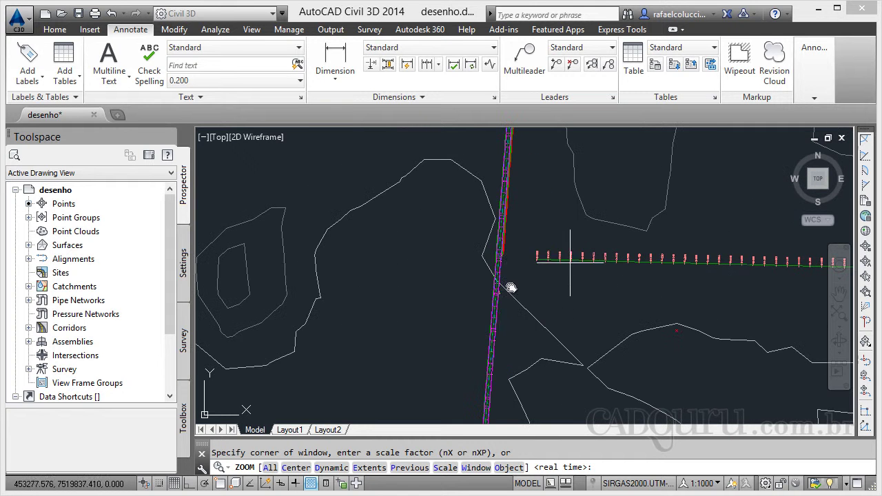
scroll(489, 300, up, 1)
scroll(482, 314, up, 1)
scroll(511, 338, up, 3)
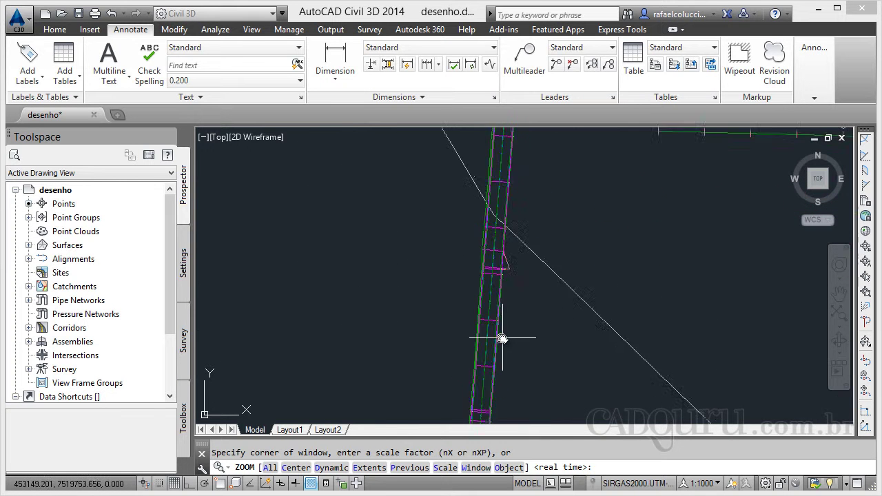
scroll(503, 335, up, 1)
scroll(476, 284, down, 3)
scroll(476, 304, down, 2)
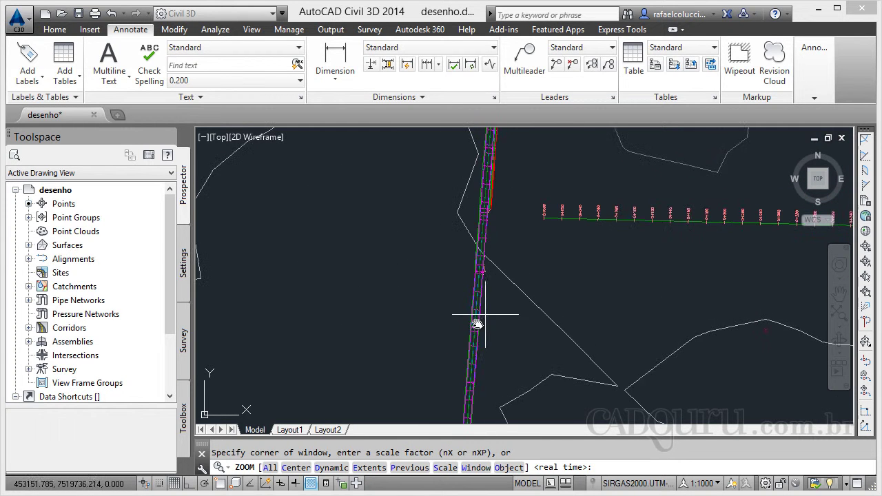
scroll(441, 255, down, 2)
scroll(433, 235, down, 1)
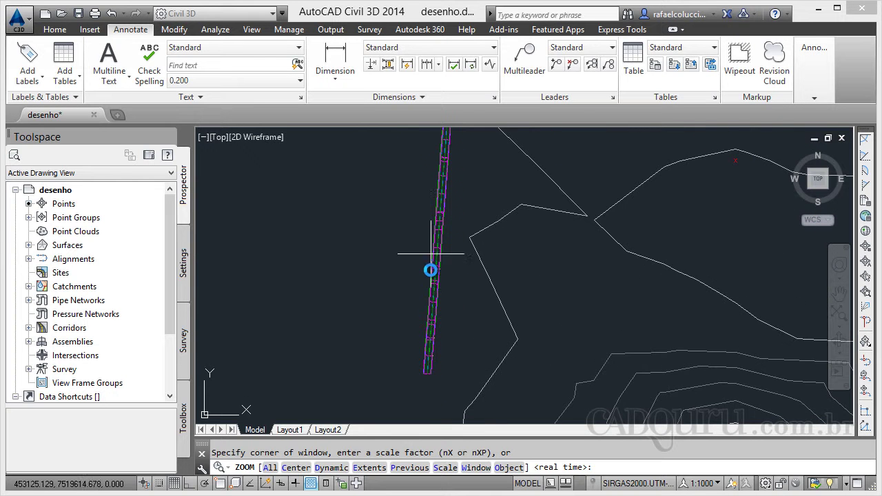
scroll(430, 270, up, 1)
mouse_move(430, 269)
middle_down()
mouse_move(410, 422)
mouse_move(394, 404)
middle_up()
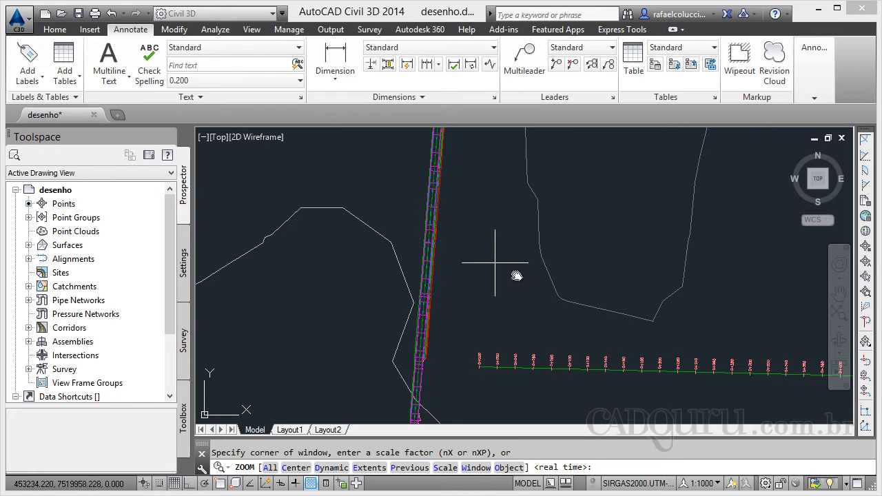
key(Escape)
middle_drag(614, 339, 436, 236)
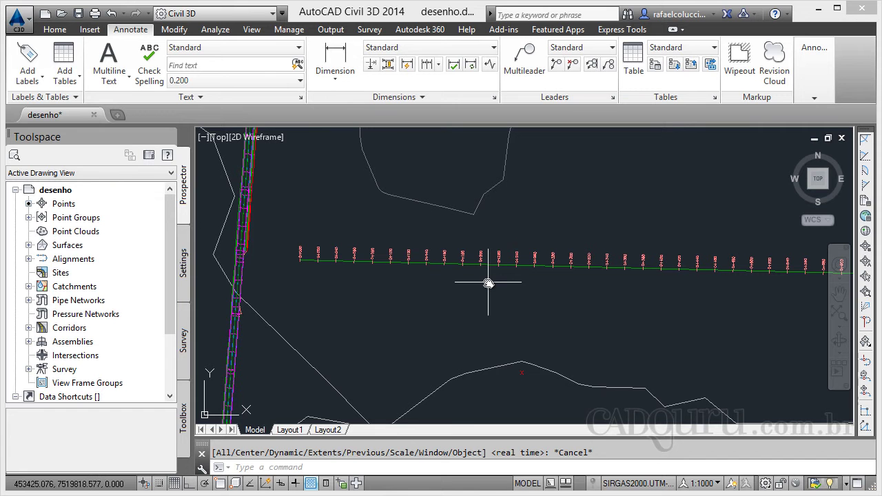
mouse_move(488, 282)
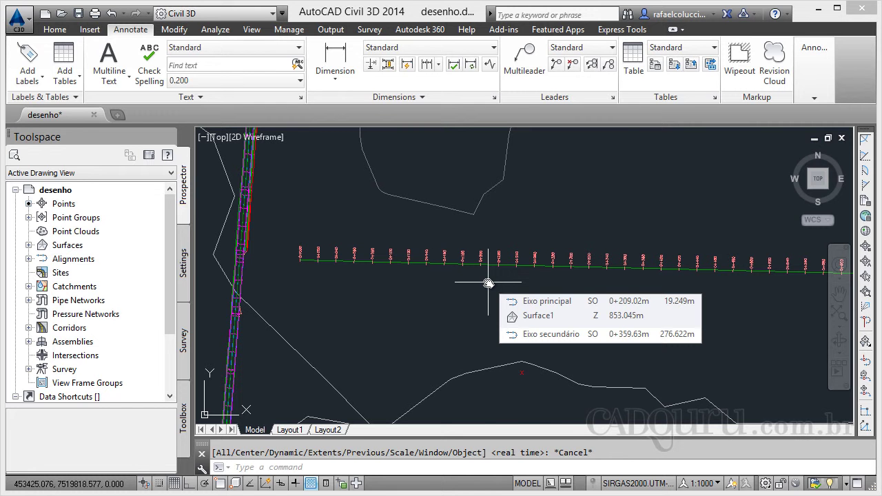
click(488, 283)
scroll(489, 284, down, 3)
scroll(496, 285, down, 2)
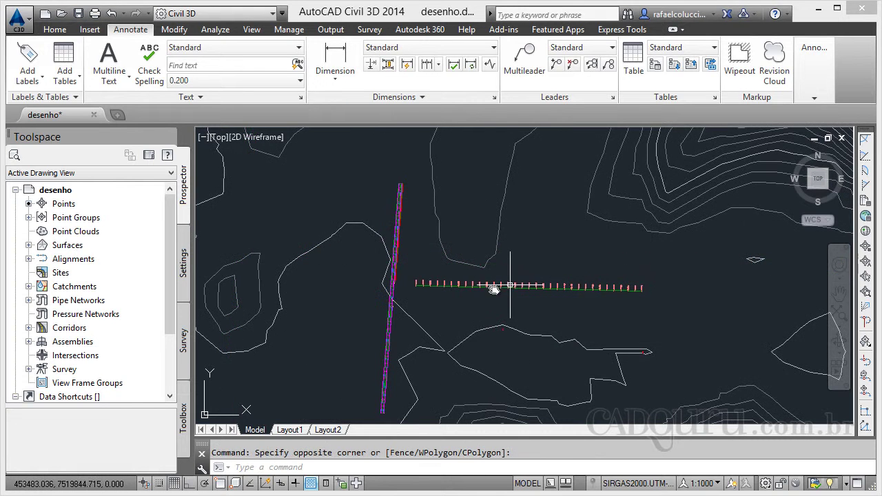
scroll(490, 293, up, 3)
scroll(476, 300, up, 1)
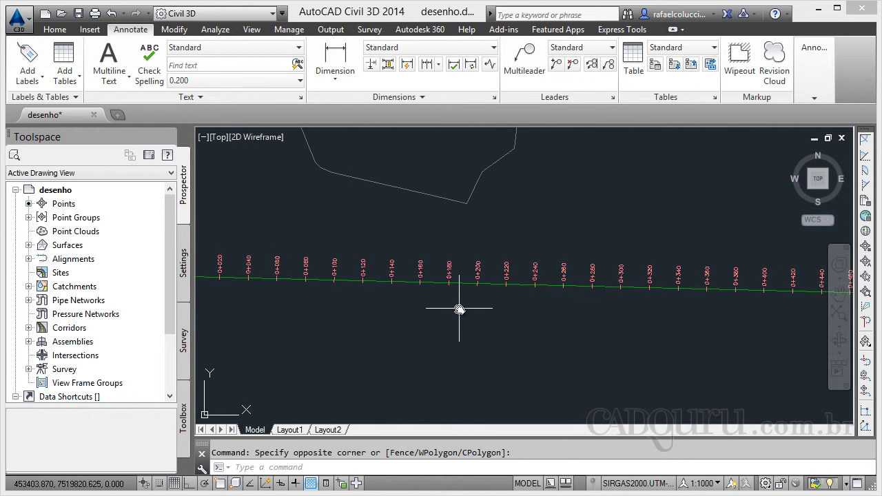
scroll(482, 305, down, 1)
scroll(524, 300, down, 1)
scroll(538, 282, up, 2)
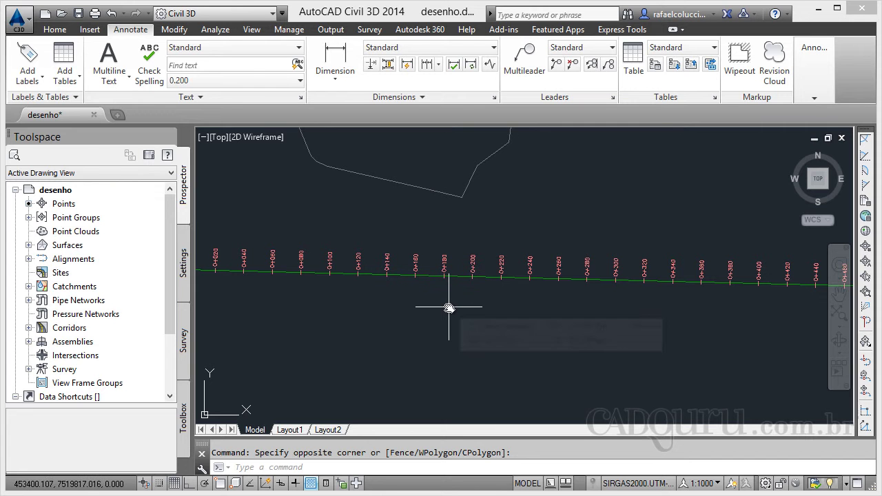
scroll(459, 298, up, 2)
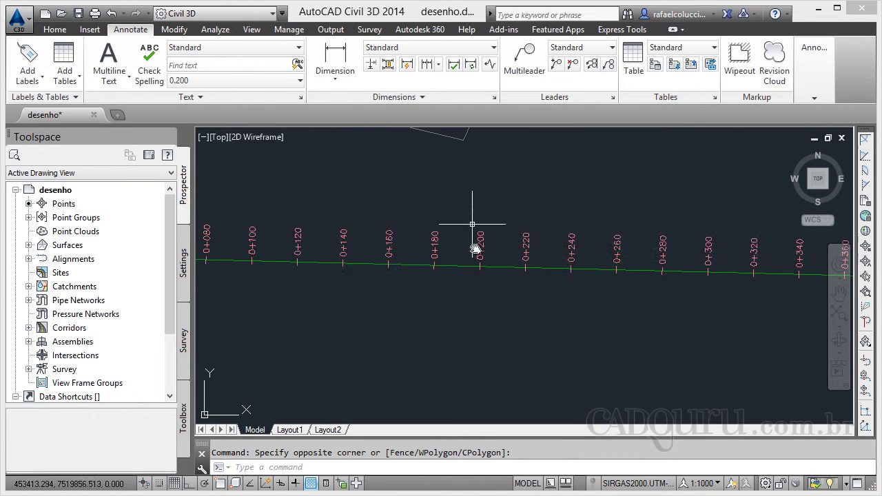
scroll(413, 290, down, 2)
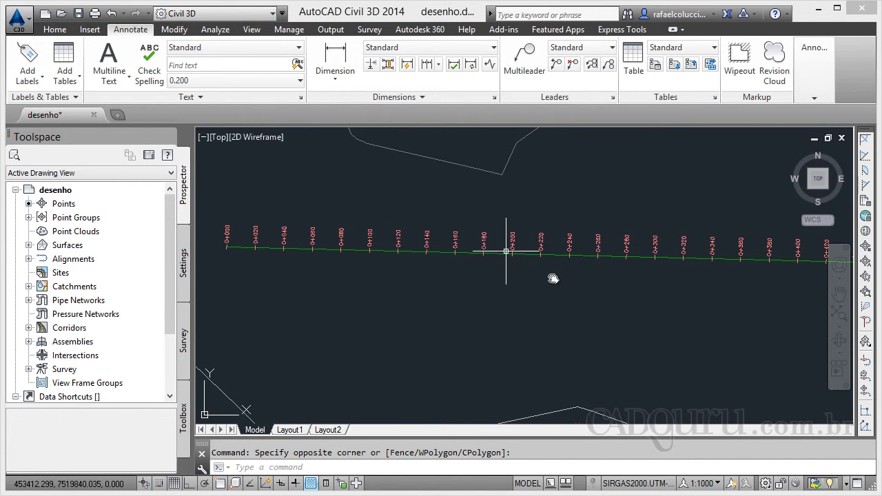
scroll(581, 276, down, 1)
scroll(758, 276, down, 1)
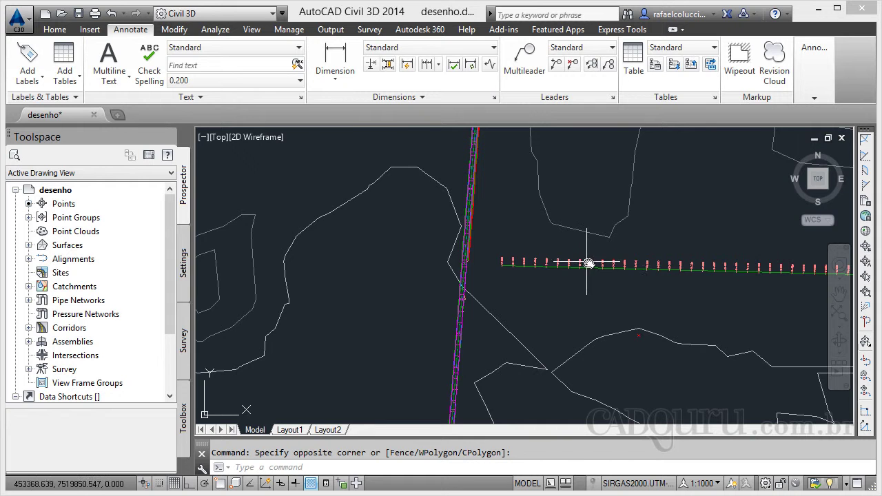
middle_drag(588, 264, 450, 253)
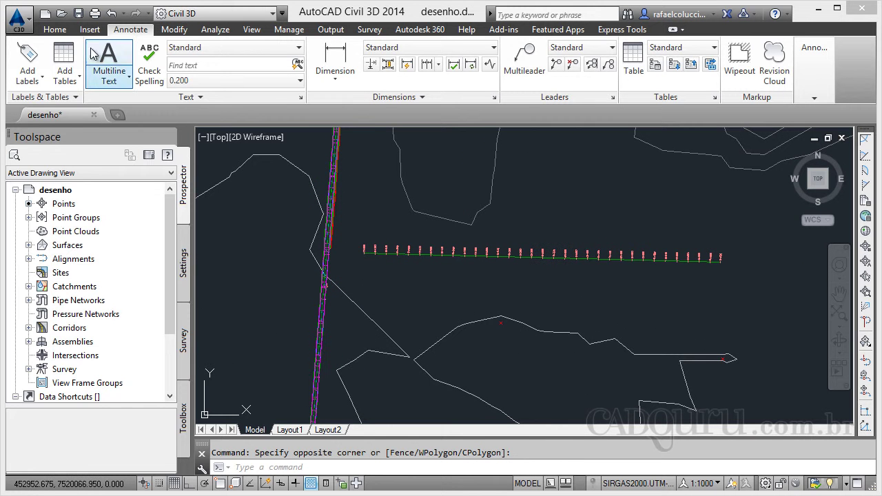
Step: Create a corridor on Eixo principal with Primary Road Full Section assembly targeting Surface1
click(55, 29)
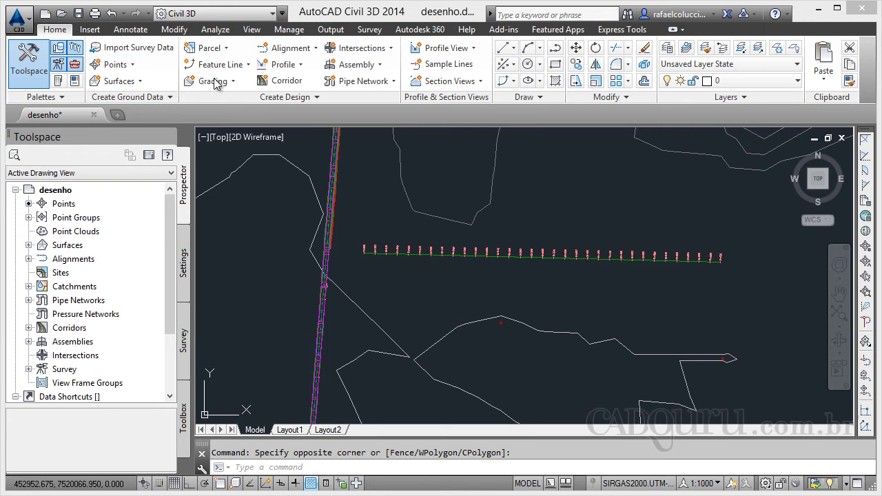
click(283, 81)
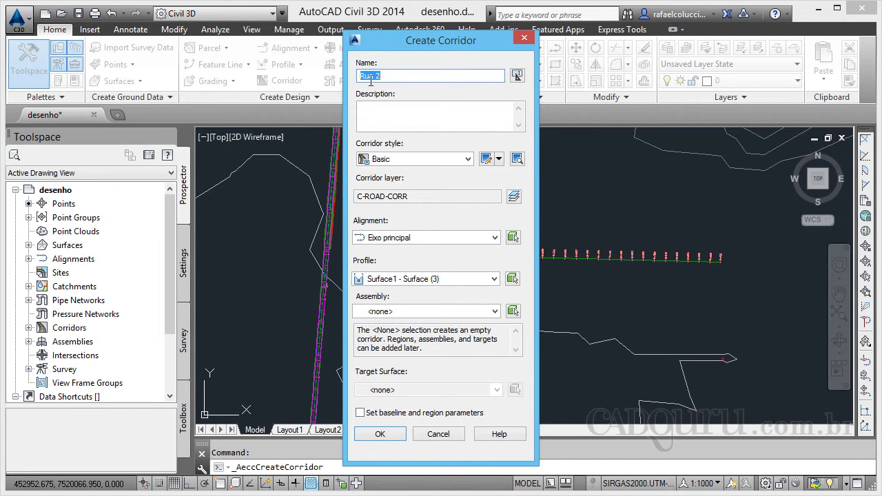
click(418, 239)
click(412, 252)
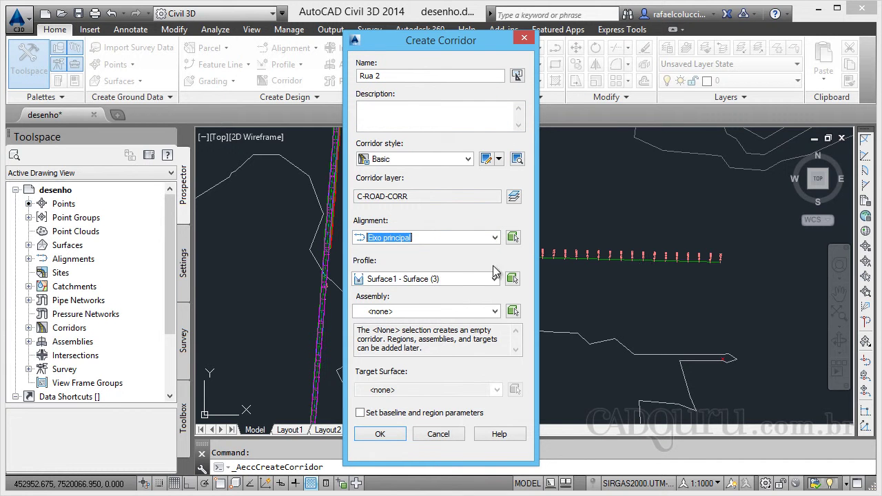
click(397, 317)
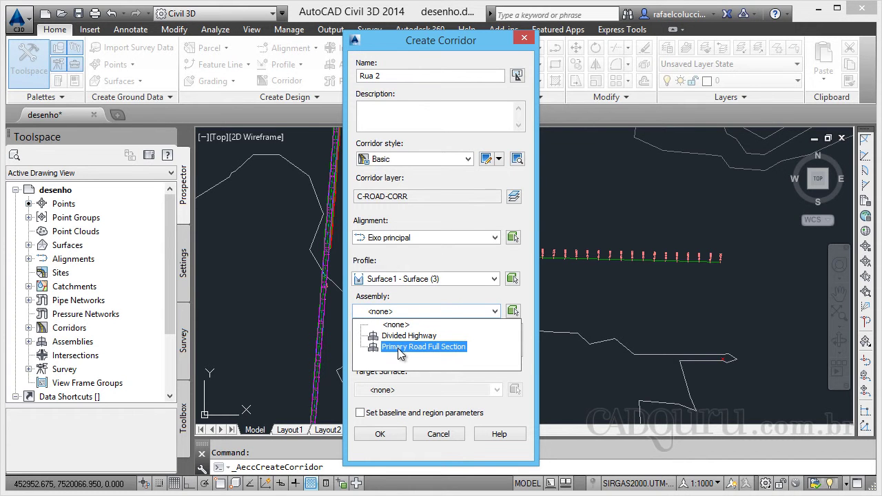
click(399, 347)
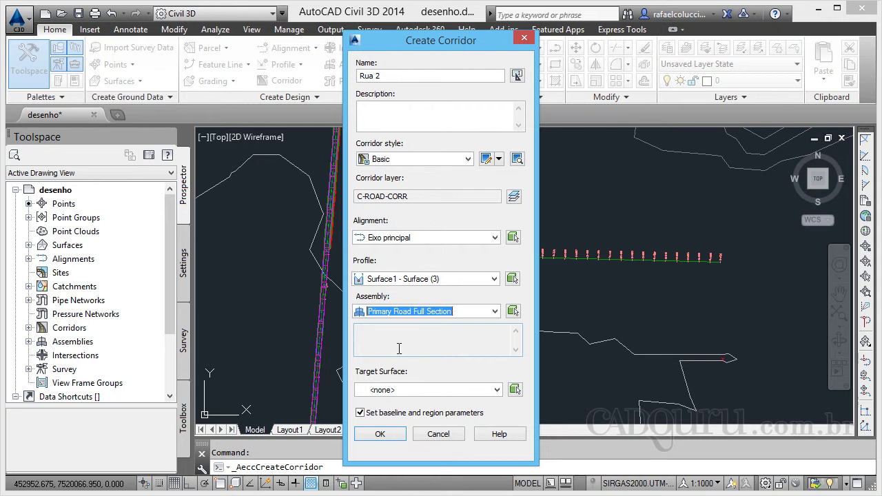
click(404, 390)
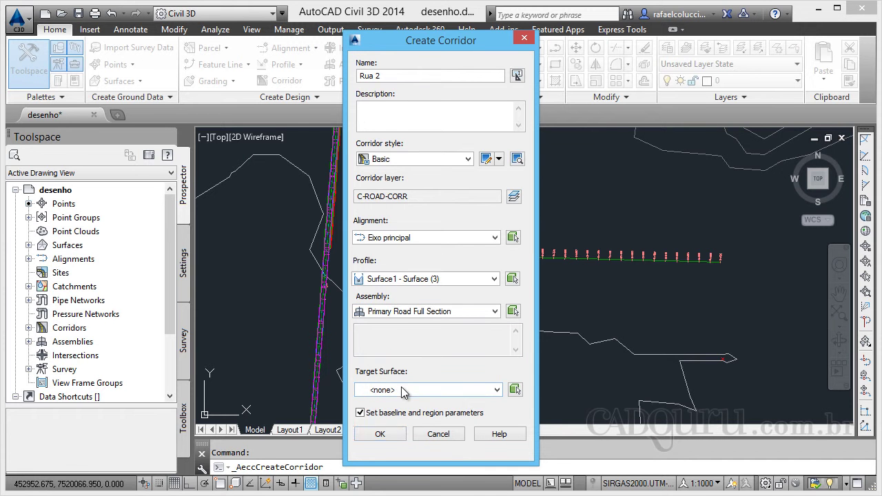
click(400, 414)
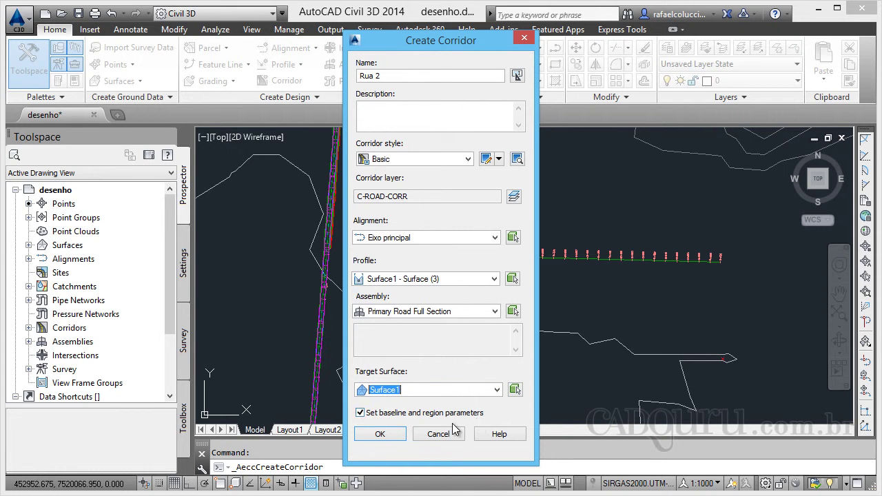
click(380, 435)
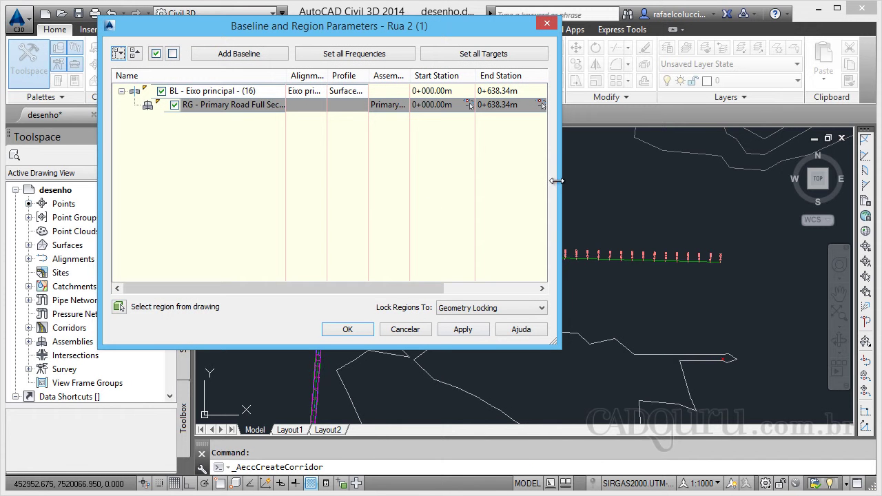
Step: Enlarge the Baseline and Region Parameters dialog to show Frequency, Target and Overrides columns
drag(587, 178, 845, 177)
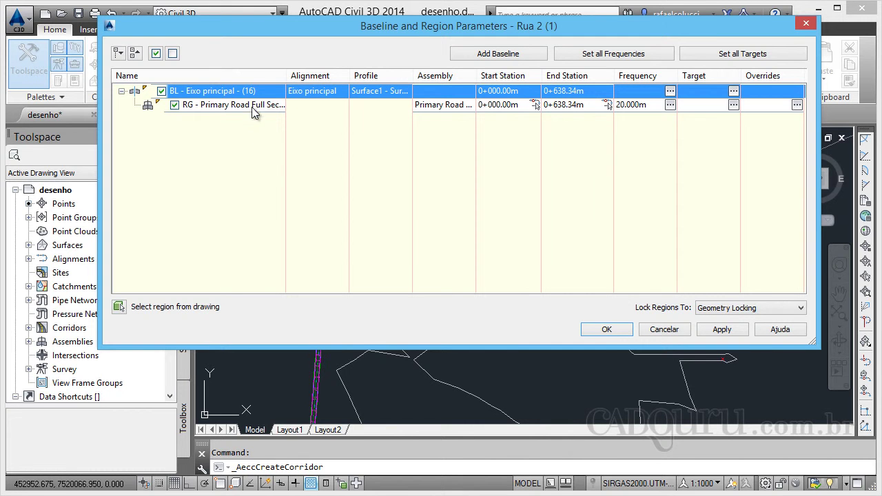
Step: Add region RG 2 using the Divided Highway assembly to the Eixo principal baseline
right_click(221, 91)
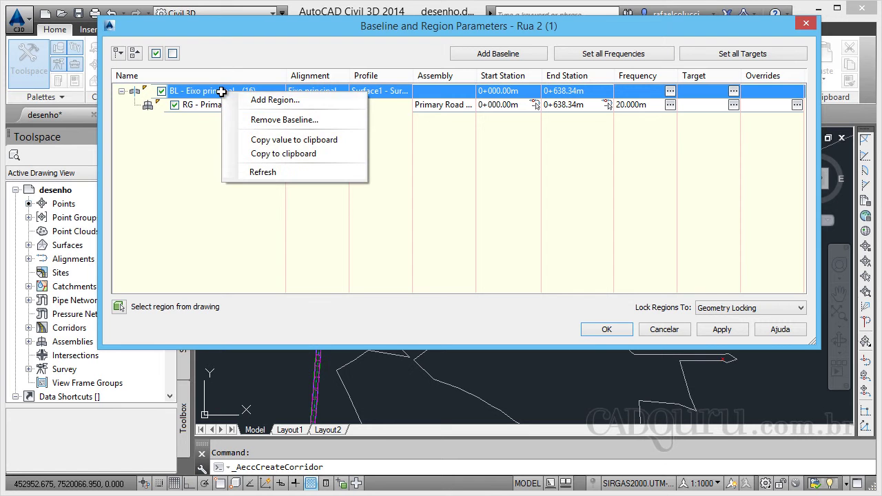
click(258, 101)
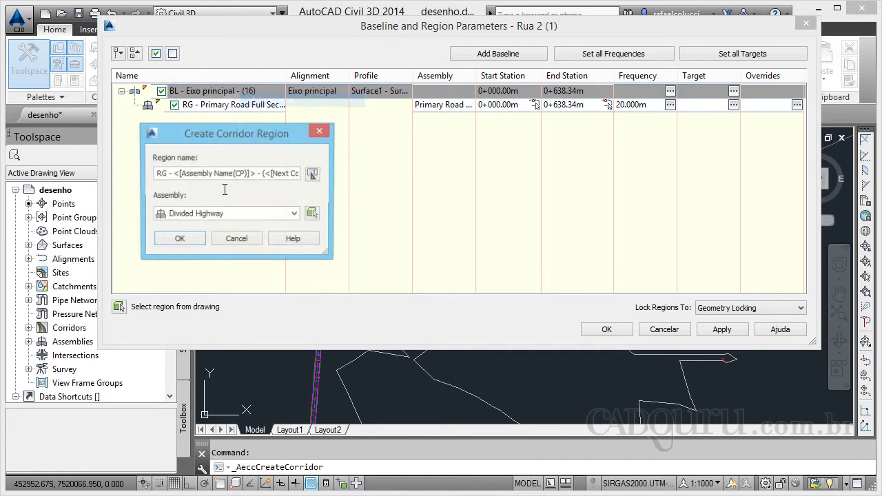
click(171, 174)
drag(181, 174, 353, 183)
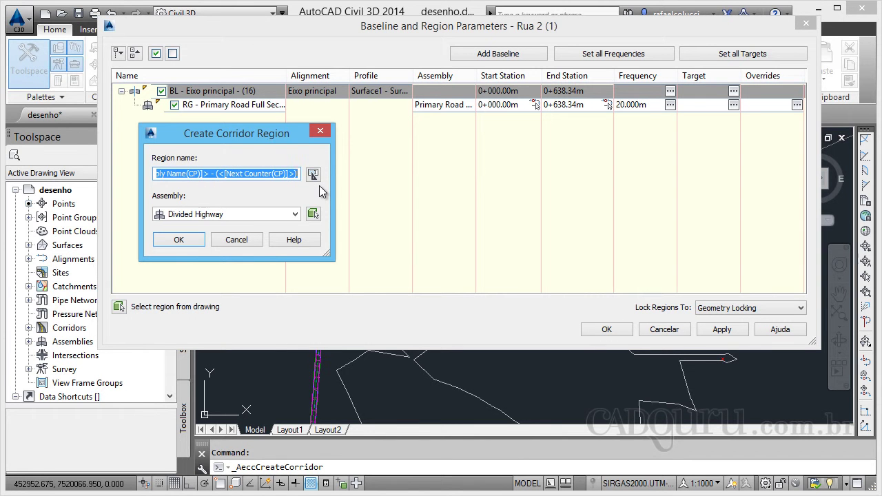
text(2)
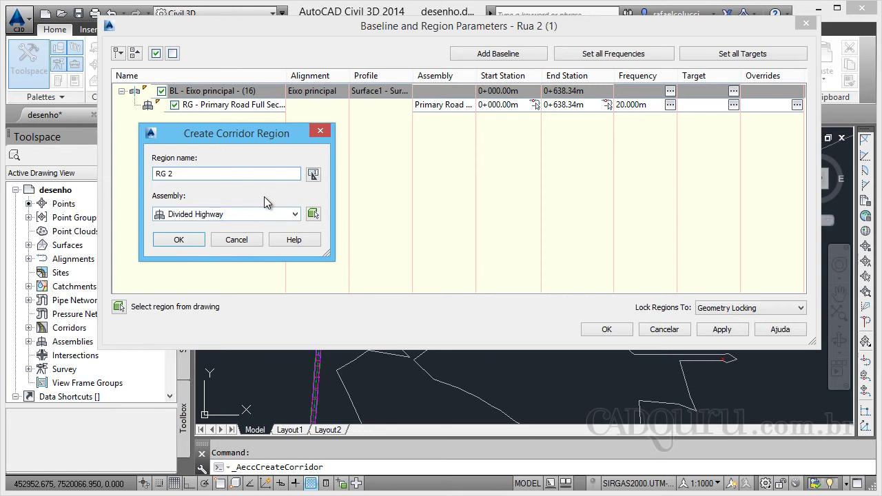
click(178, 240)
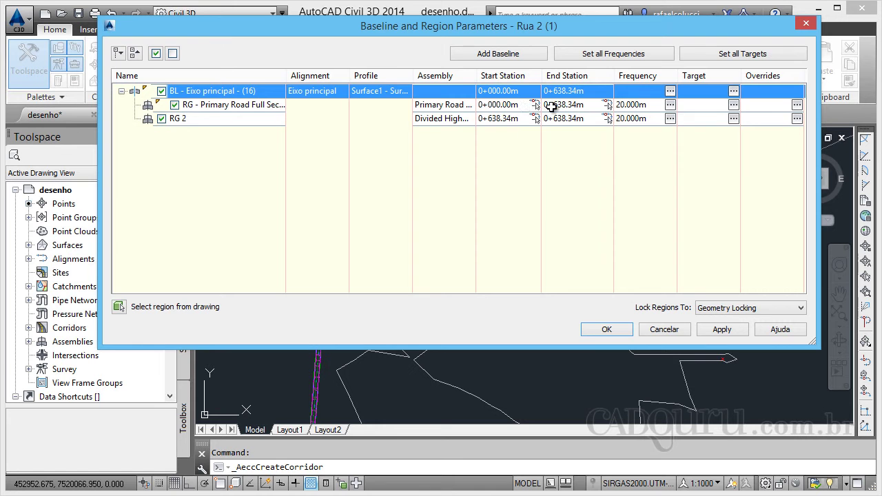
Step: Change the first region's end station from 638.34 to 200.00
click(581, 107)
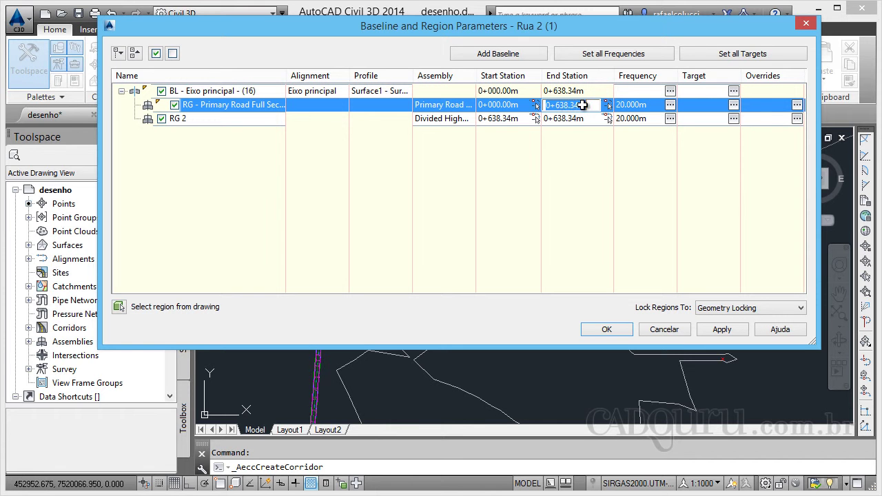
click(588, 105)
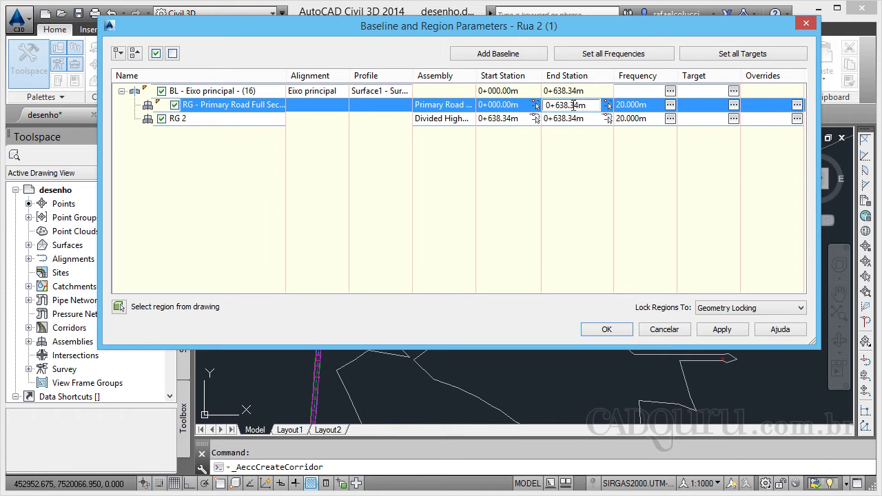
key(BackSpace)
key(BackSpace)
key(BackSpace)
key(BackSpace)
key(BackSpace)
key(BackSpace)
text(20)
text(0.00)
click(566, 119)
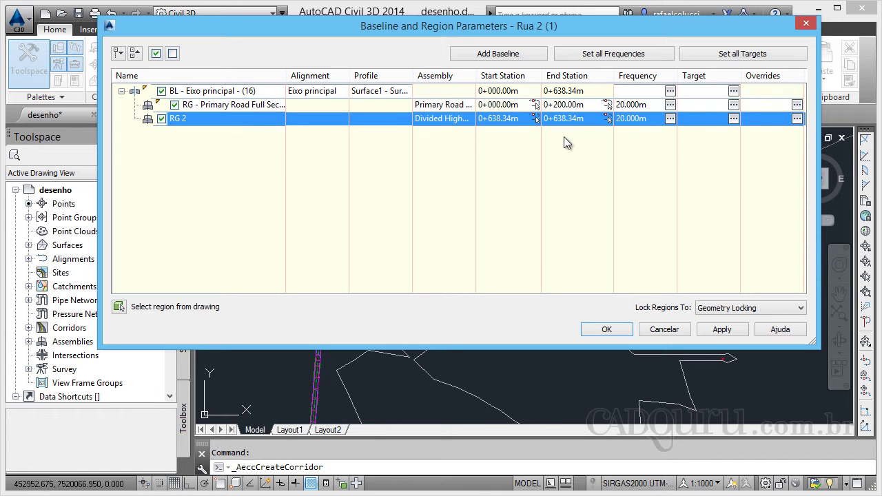
Step: Set RG 2's start station to 200.00 and build the corridor
click(505, 118)
click(506, 119)
drag(514, 119, 493, 119)
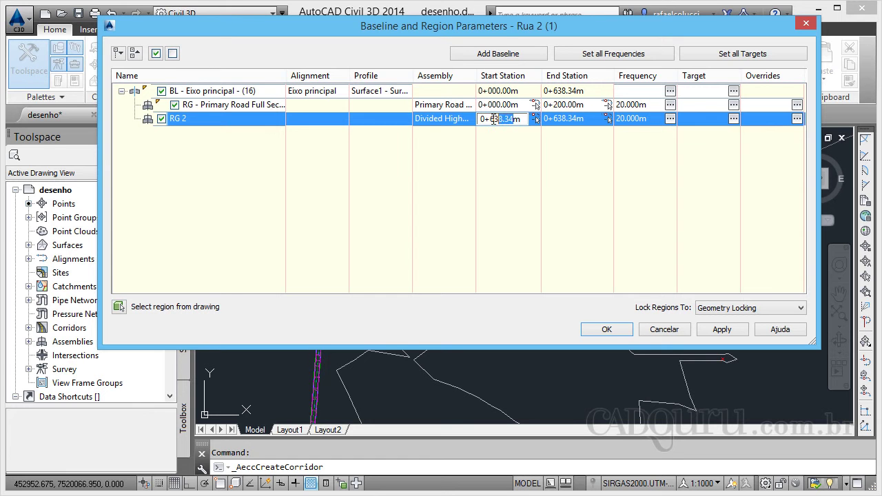
text(2)
text(00m)
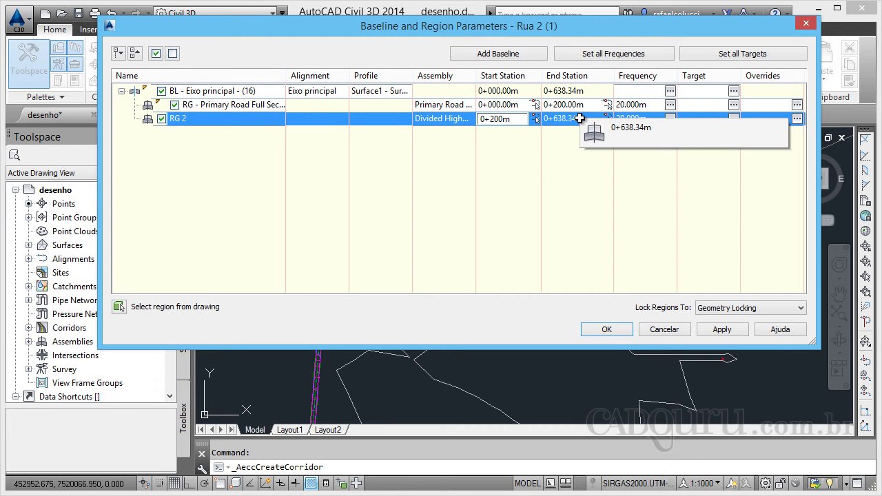
text(.00)
key(Return)
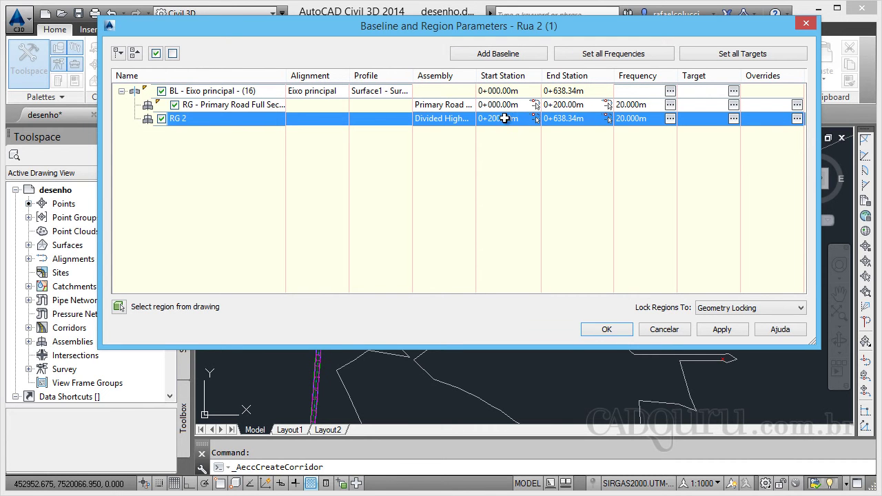
click(607, 329)
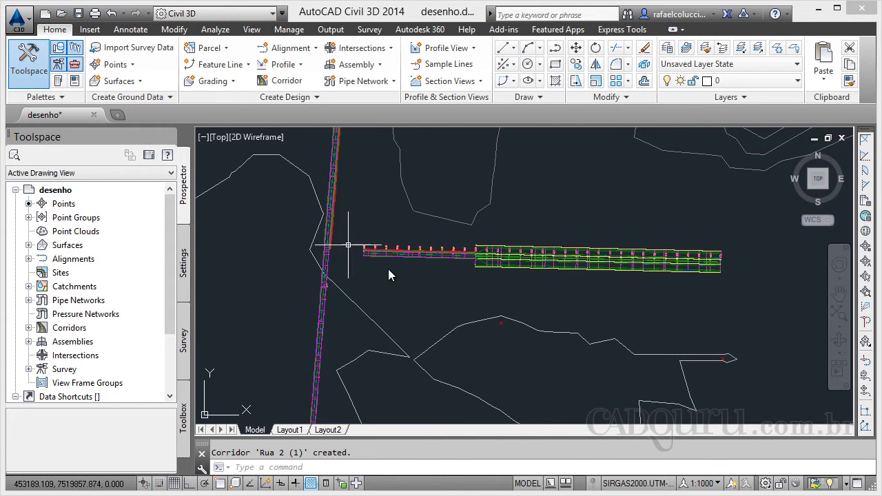
middle_drag(522, 302, 525, 305)
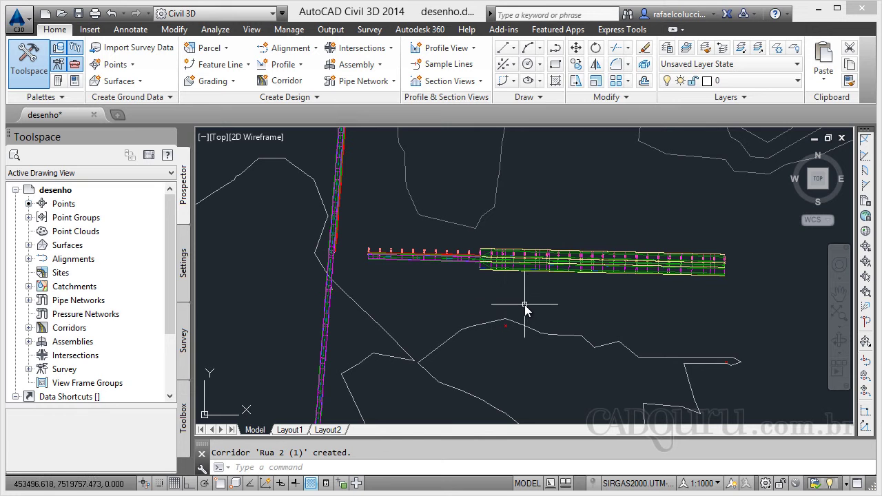
scroll(504, 306, up, 2)
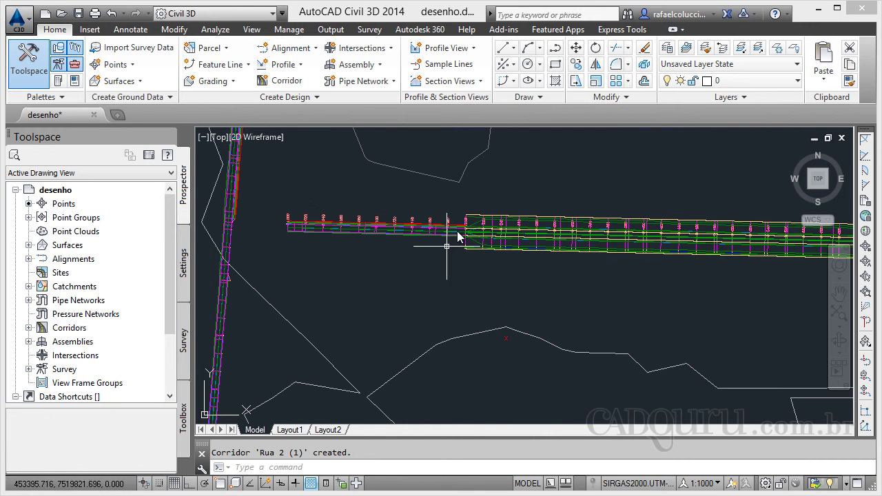
scroll(469, 231, down, 2)
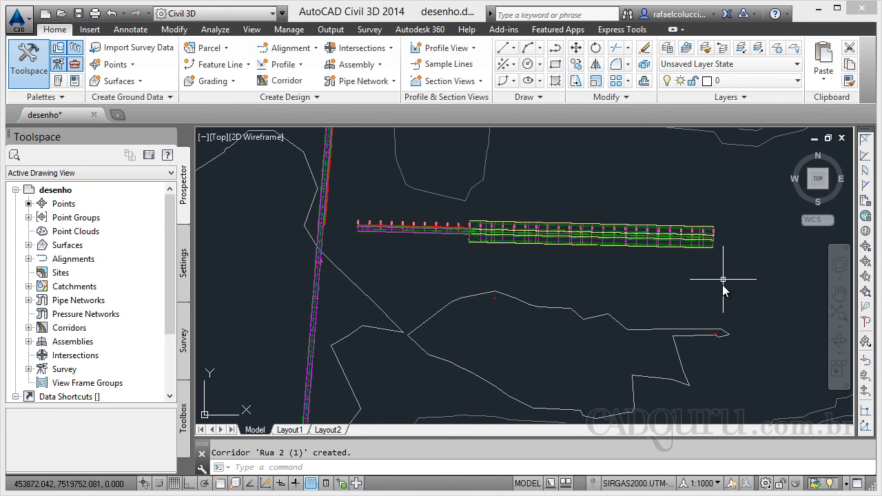
scroll(722, 286, down, 2)
middle_drag(630, 274, 537, 271)
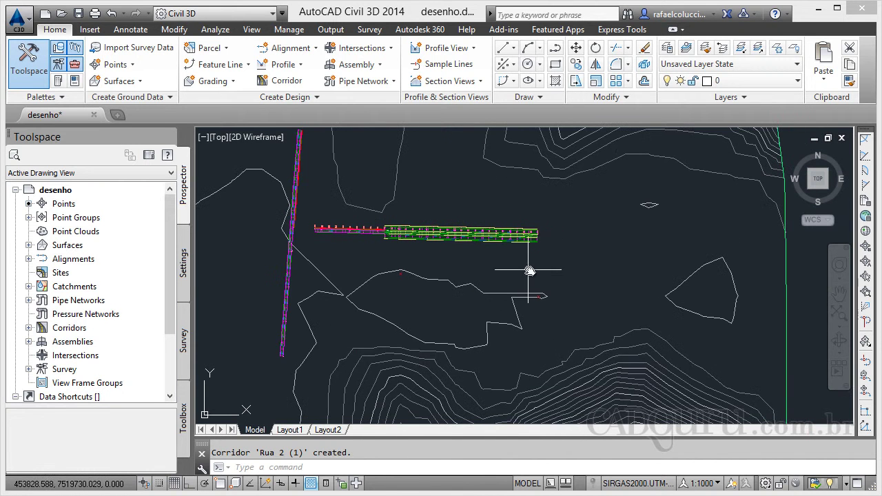